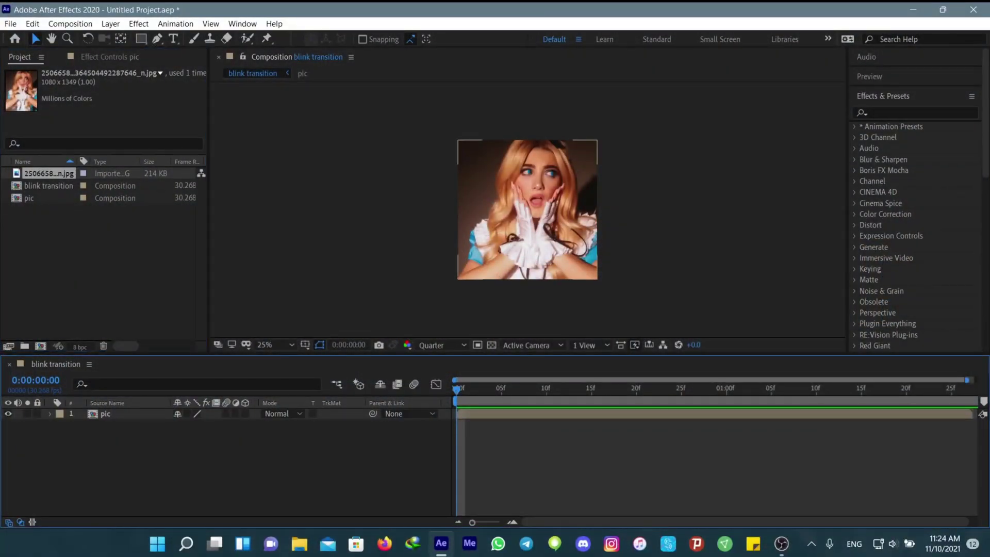
Step: Duplicate the pic layer and set the composition's preview resolution to Full
left_click(105, 414)
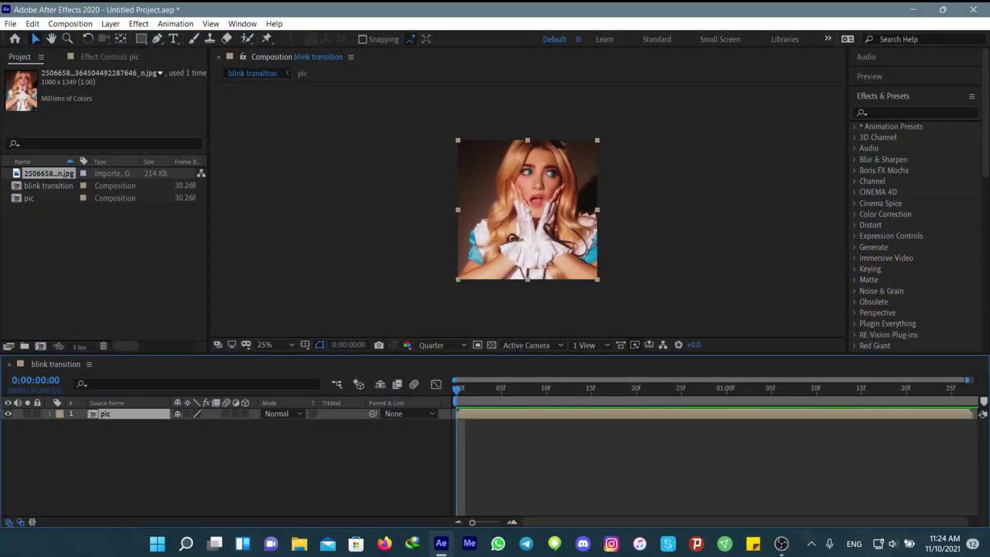
key("ctrl+d")
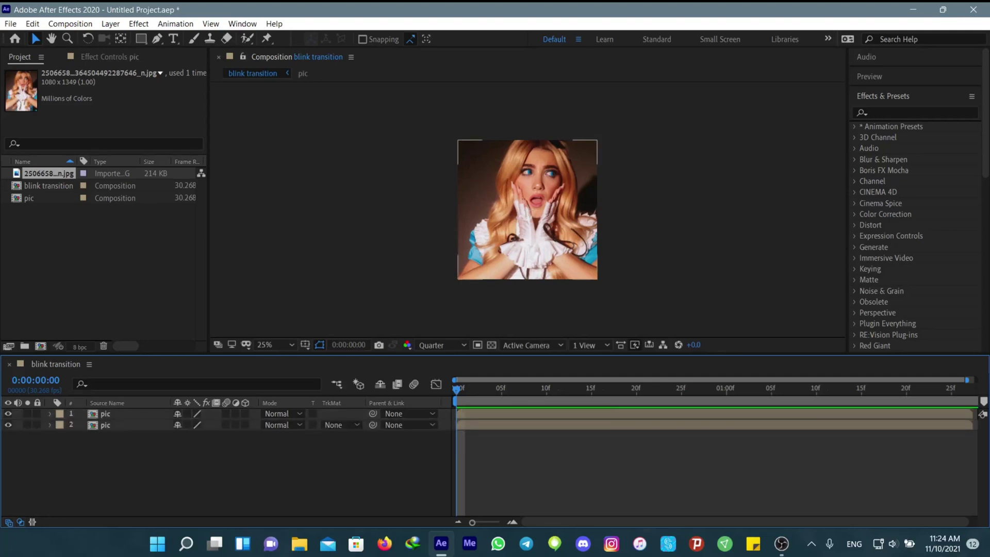
left_click(157, 39)
scroll(527, 210, "up", 3)
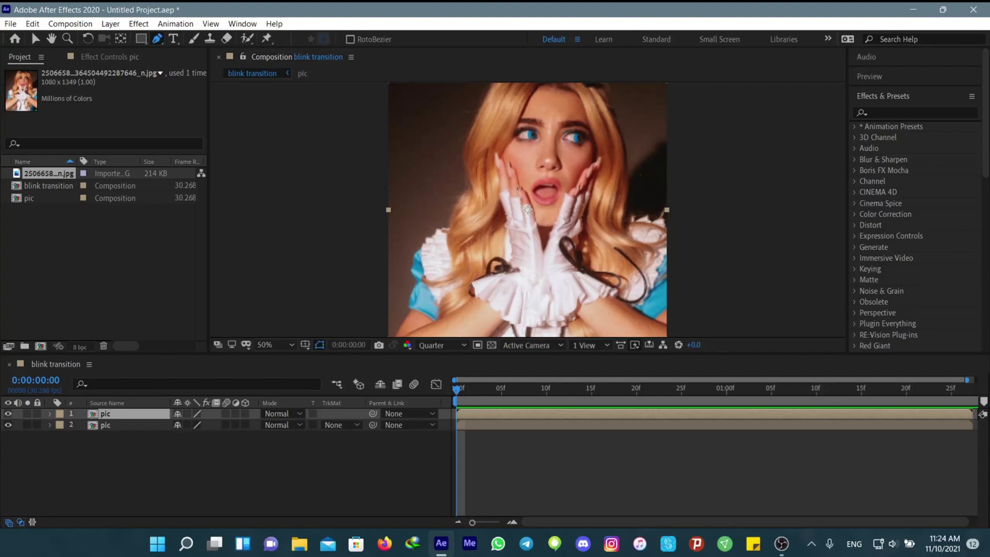
key("space")
left_click_drag(528, 210, 508, 340)
key("g")
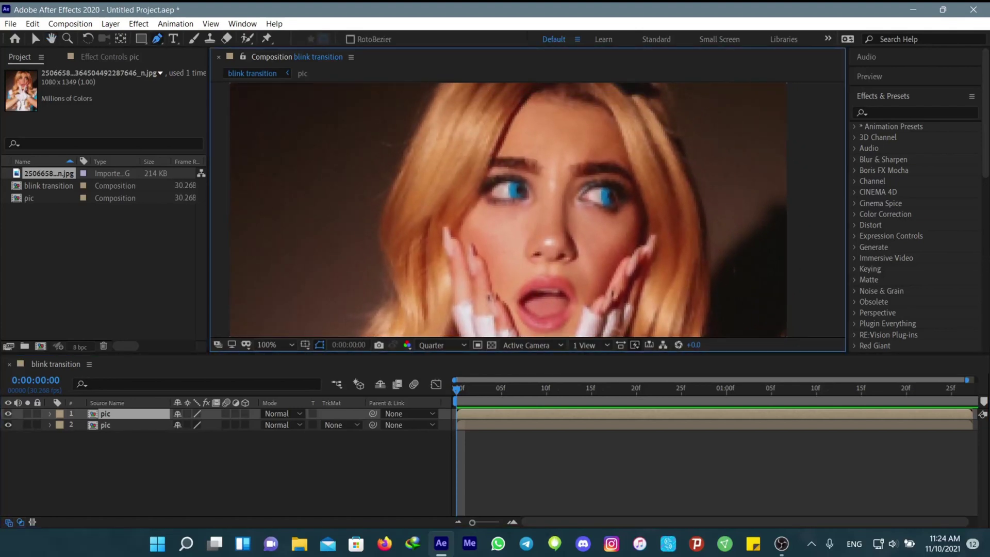
left_click(441, 345)
left_click(424, 379)
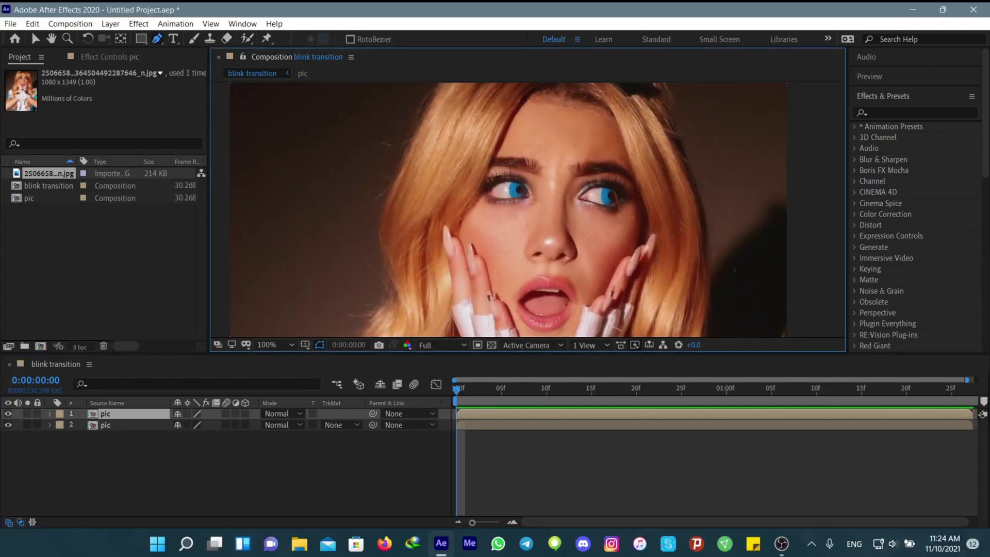
Step: Draw a closed Pen mask on the upper pic layer around the skin below the eye on the image's left
key("Return")
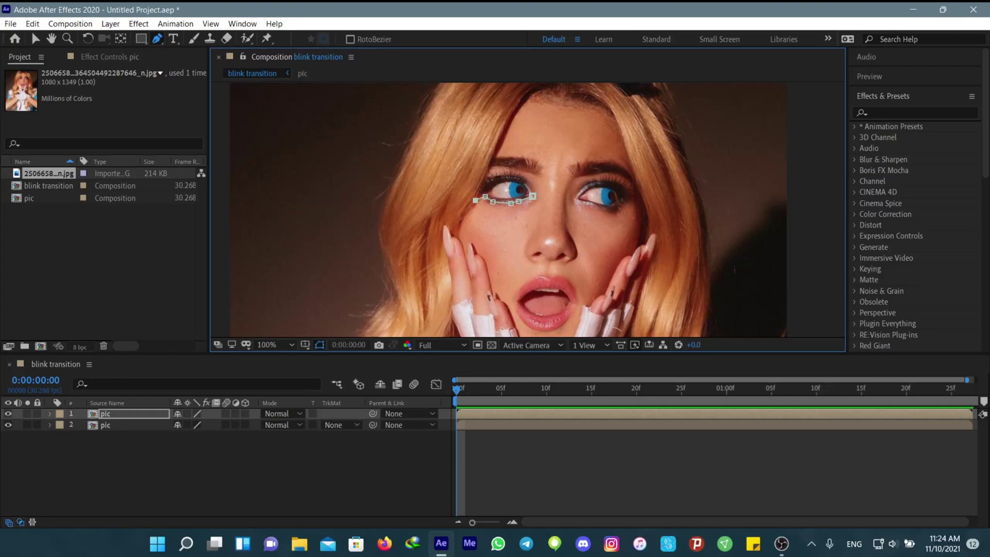
left_click(473, 210)
left_click(474, 223)
left_click(482, 236)
left_click(532, 196)
Step: Draw a second closed Pen mask on the same layer around the skin below the other eye
left_click(608, 208)
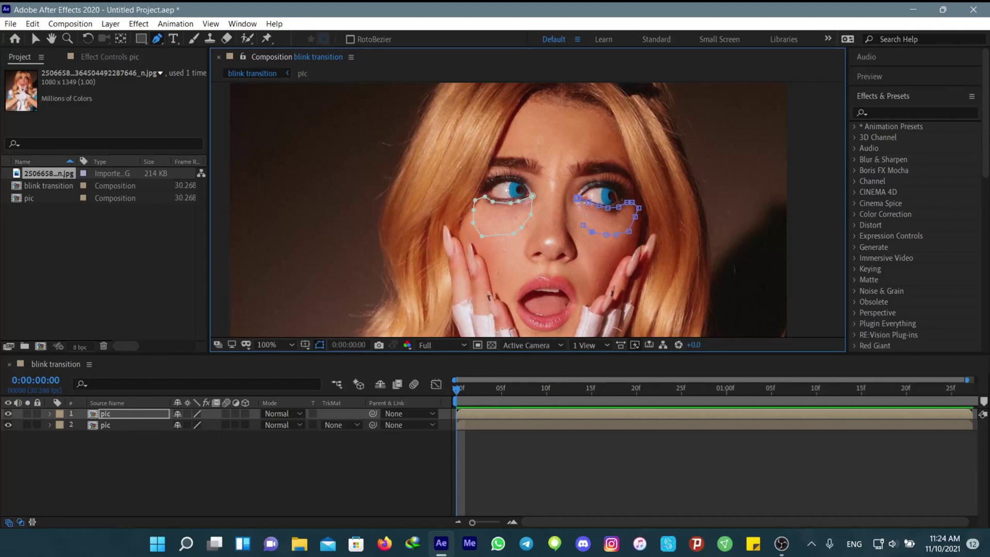
left_click_drag(592, 232, 580, 224)
left_click(35, 39)
left_click(206, 469)
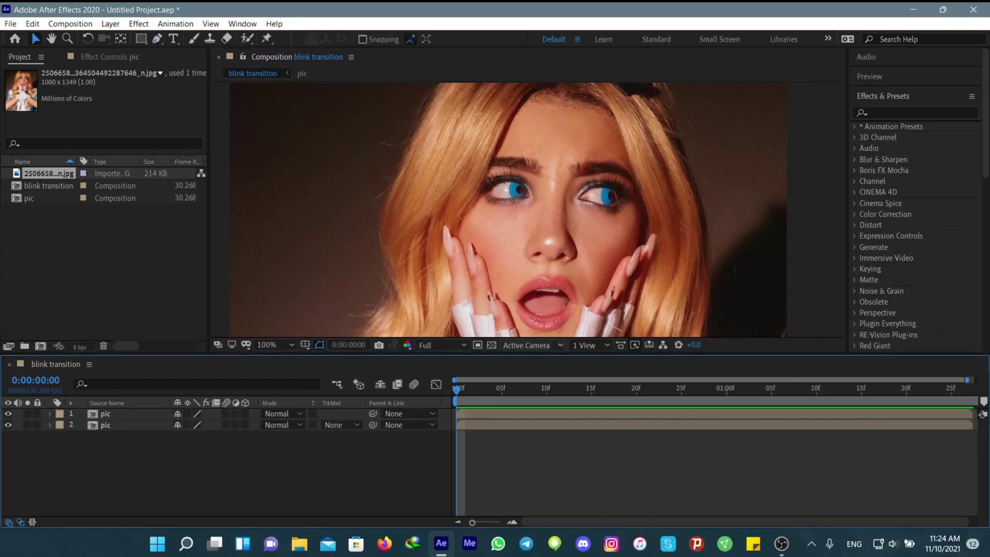
Step: Hide the masked pic layer and apply the Liquify effect to the lower pic layer
left_click(106, 413)
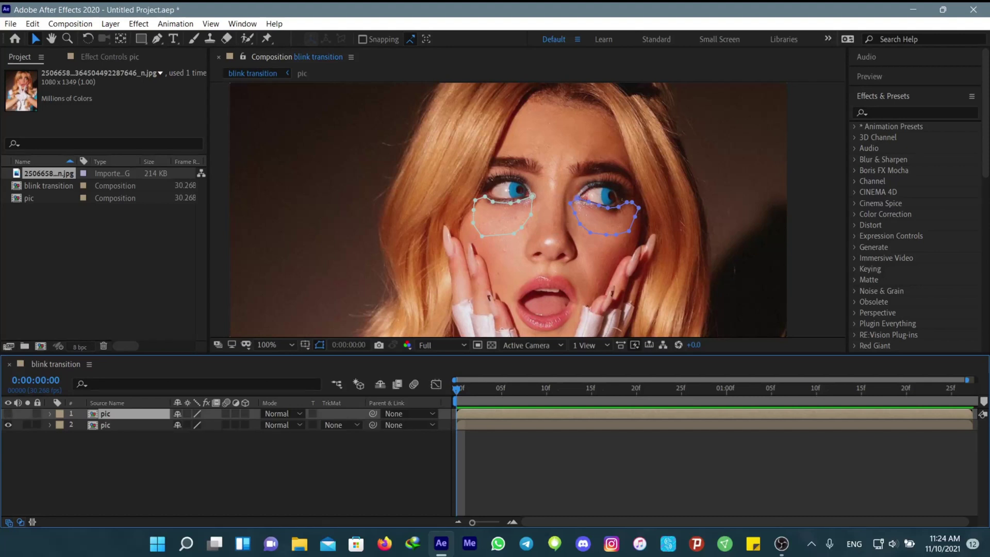
left_click(206, 469)
left_click(105, 425)
left_click(917, 113)
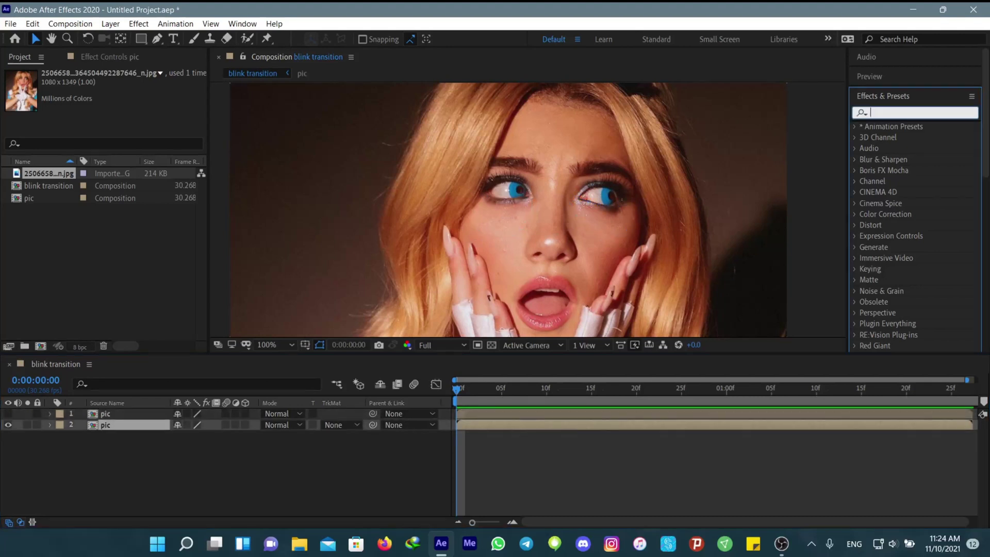
type("liq")
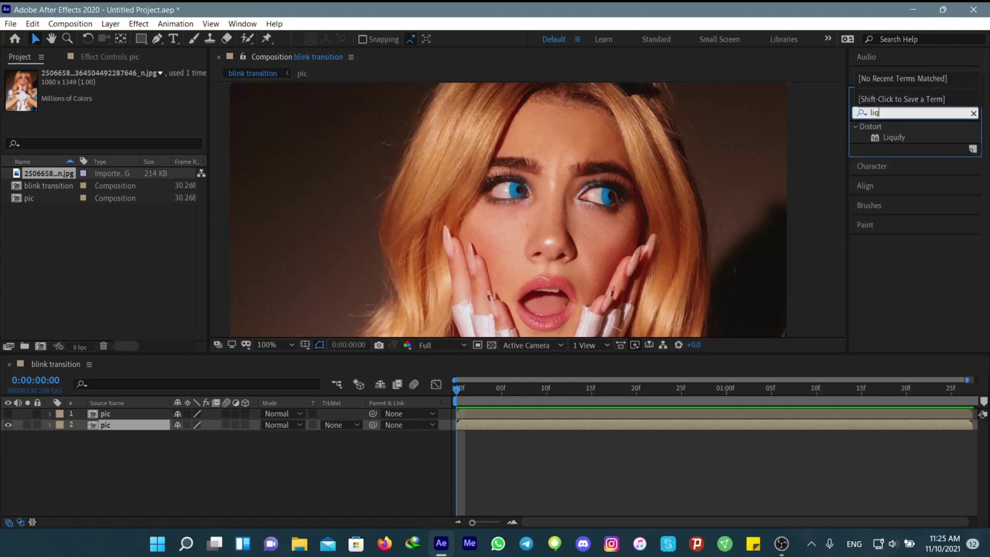
double_click(893, 137)
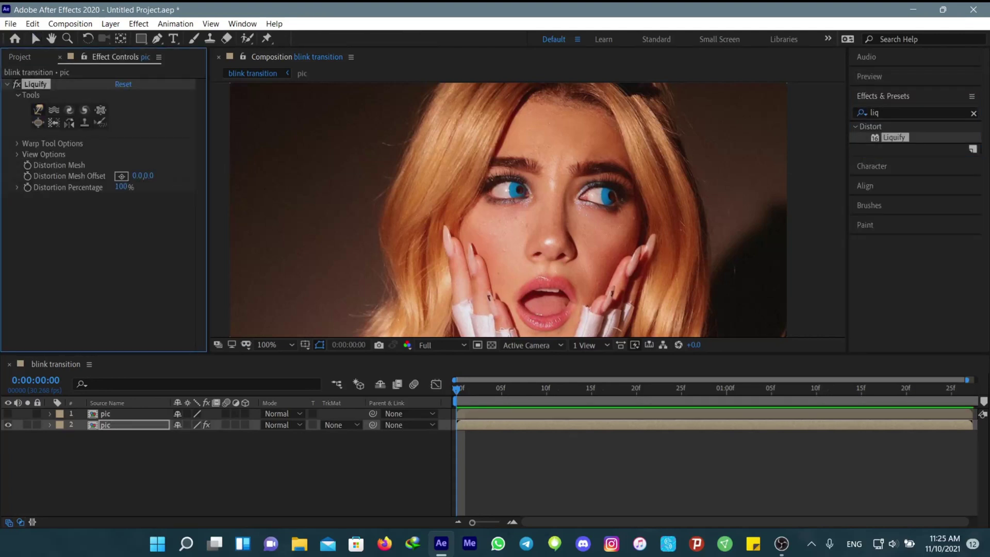
Step: Set the Liquify brush size to 45 and warp both upper eyelids down over the eyes
left_click(17, 144)
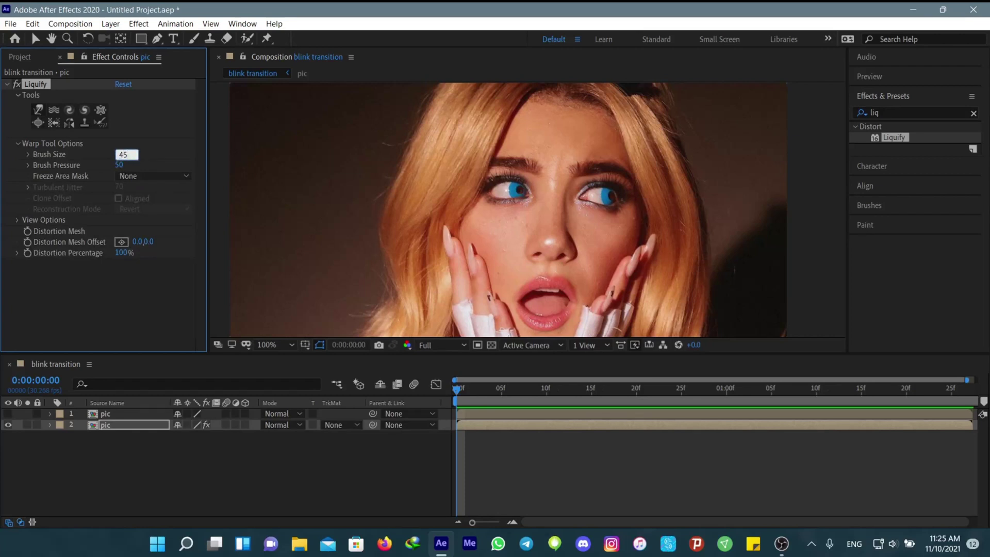
type("45")
key("Return")
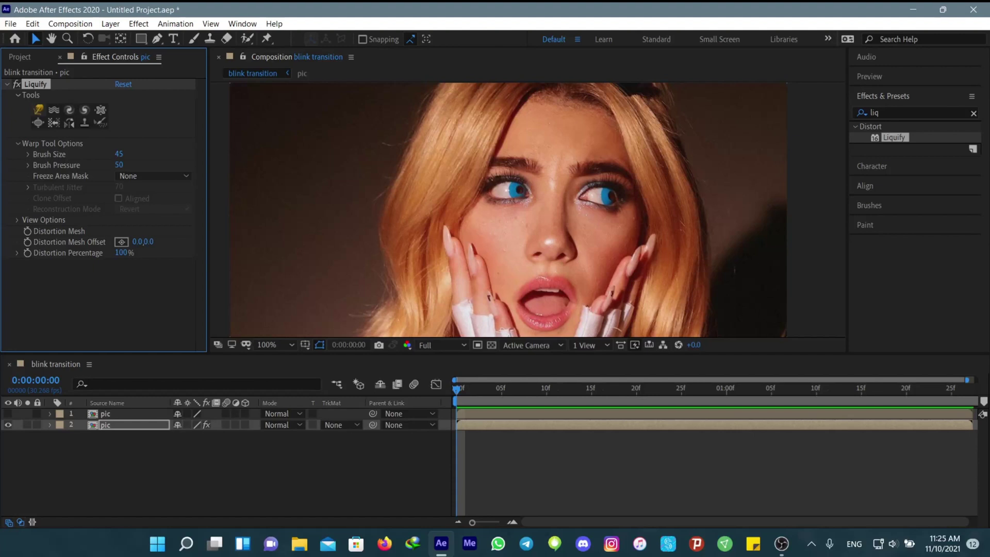
mouse_move(514, 180)
left_mouse_down()
mouse_move(509, 210)
mouse_move(513, 176)
mouse_move(516, 201)
mouse_move(505, 180)
mouse_move(498, 207)
mouse_move(497, 180)
mouse_move(492, 201)
mouse_move(510, 204)
mouse_move(519, 183)
mouse_move(518, 215)
mouse_move(511, 188)
mouse_move(504, 211)
mouse_move(497, 187)
mouse_move(494, 207)
mouse_move(521, 189)
mouse_move(522, 204)
mouse_move(481, 201)
mouse_move(494, 198)
mouse_move(491, 214)
mouse_move(518, 198)
mouse_move(517, 211)
mouse_move(495, 198)
mouse_move(489, 207)
mouse_move(515, 193)
mouse_move(519, 204)
mouse_move(522, 192)
mouse_move(487, 207)
left_mouse_up()
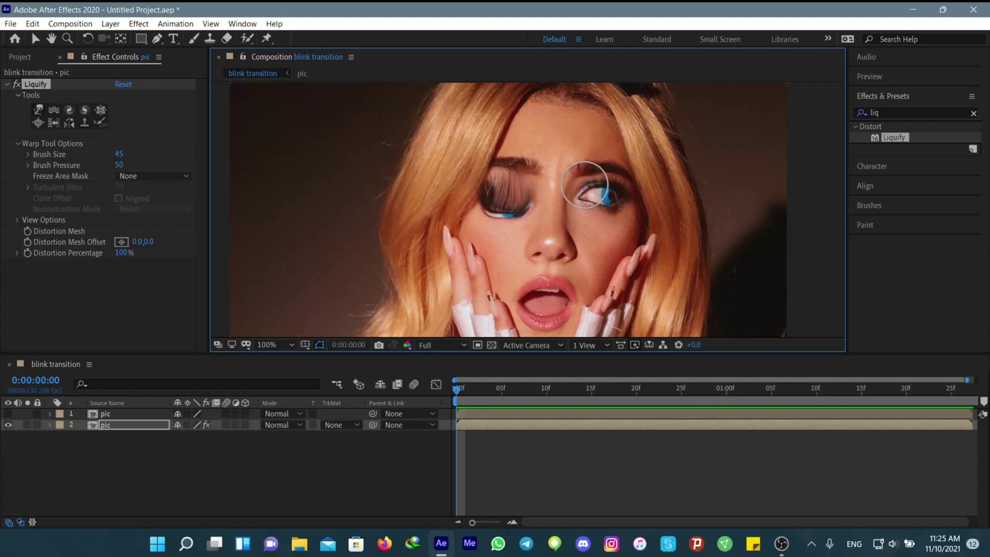
mouse_move(586, 182)
left_mouse_down()
mouse_move(591, 202)
mouse_move(595, 185)
mouse_move(598, 201)
mouse_move(609, 182)
mouse_move(604, 209)
mouse_move(613, 185)
mouse_move(614, 213)
mouse_move(624, 186)
mouse_move(626, 195)
mouse_move(620, 205)
mouse_move(597, 195)
mouse_move(596, 215)
mouse_move(612, 191)
mouse_move(604, 214)
mouse_move(589, 197)
mouse_move(585, 211)
mouse_move(609, 201)
mouse_move(601, 218)
mouse_move(592, 203)
mouse_move(590, 213)
mouse_move(620, 199)
mouse_move(586, 206)
left_mouse_up()
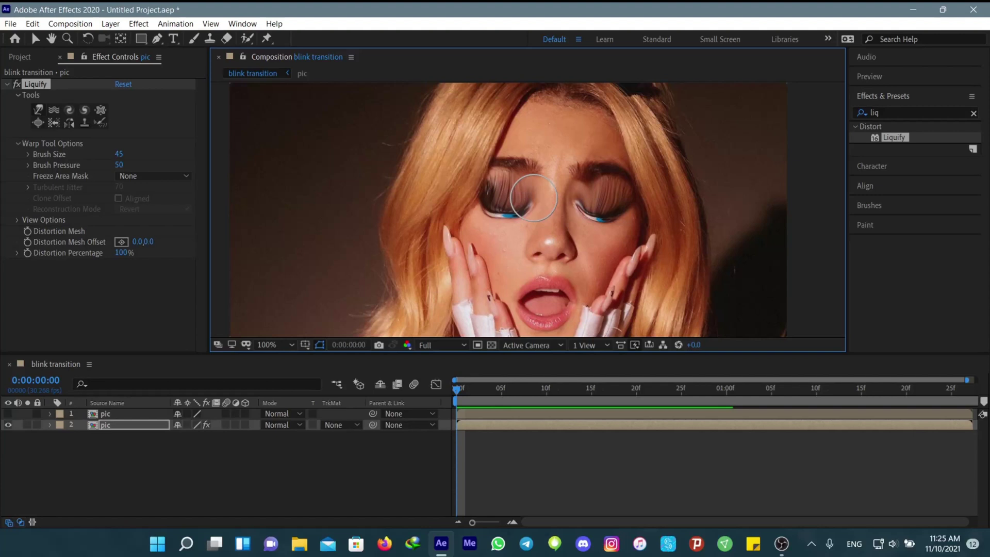
left_click_drag(526, 202, 491, 207)
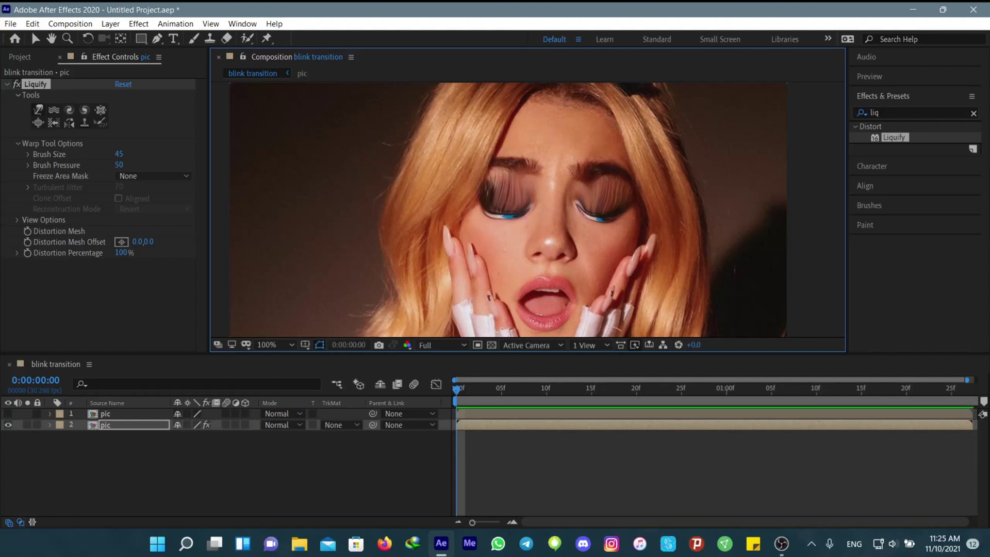
Step: Start keyframing Liquify's Distortion Percentage at 0:00:00:00 and set it to 0% at 0:00:00:04
left_click(27, 252)
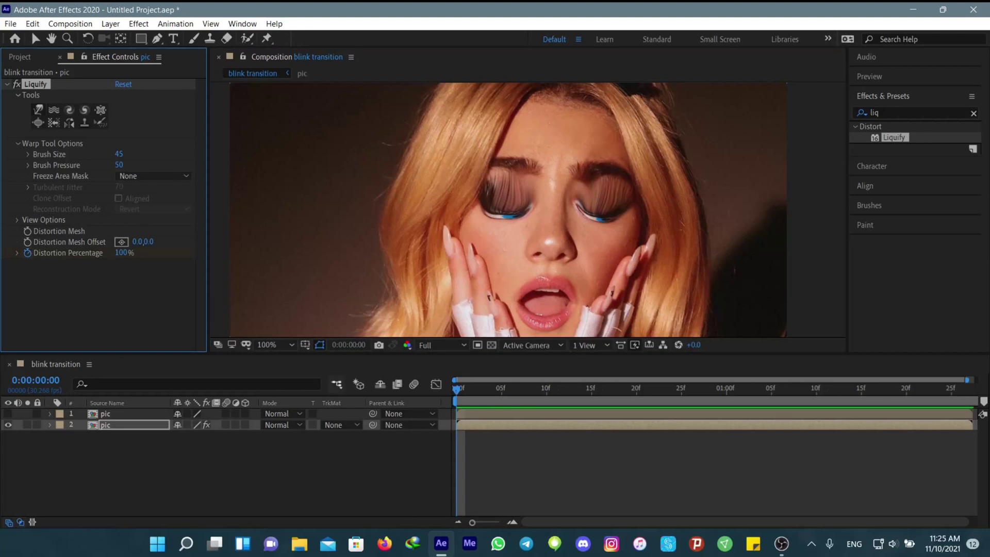
key("u")
left_click_drag(456, 391, 500, 390)
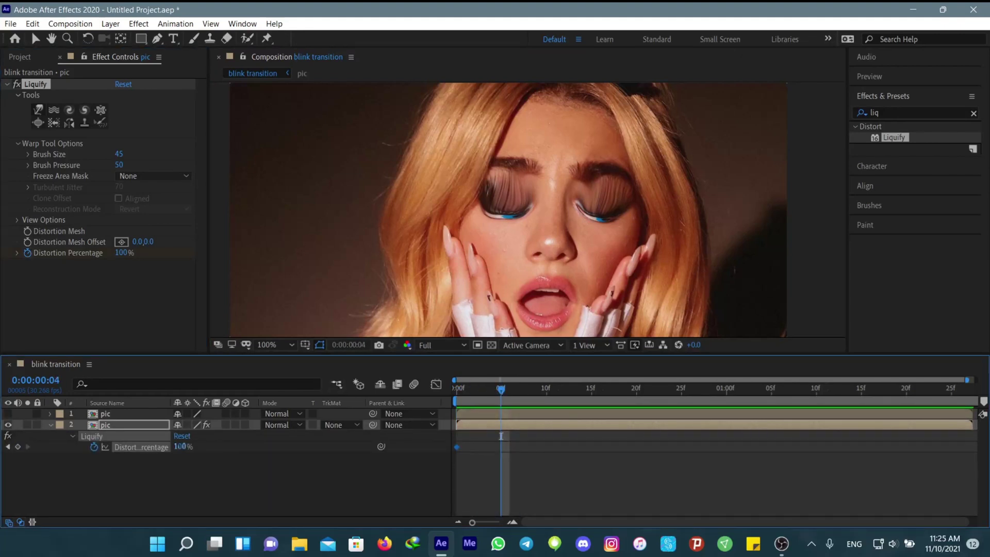
left_click_drag(180, 447, 128, 446)
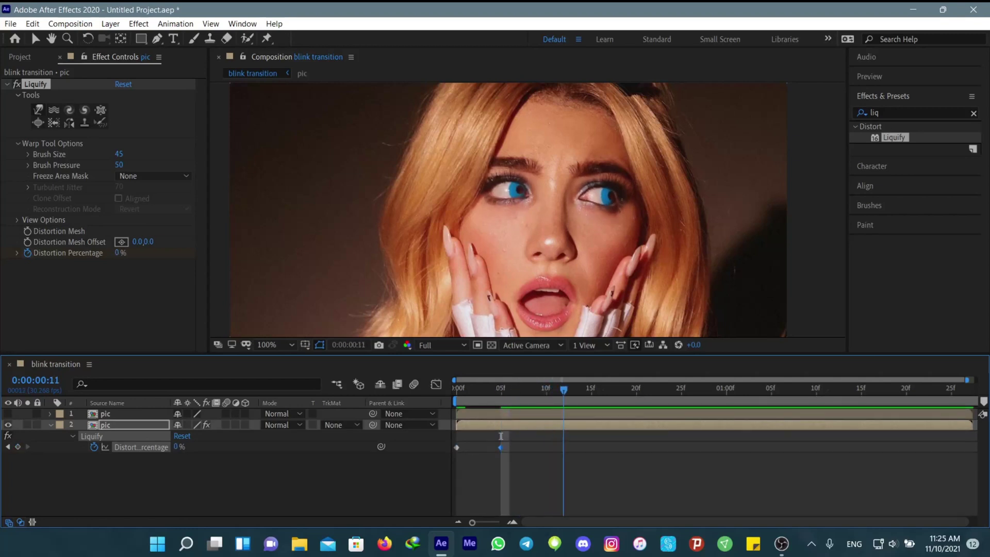
Step: Change the Distortion Percentage keyframes to 0% at 0:00:00:00 and 100% at 0:00:00:04
left_click_drag(564, 390, 456, 390)
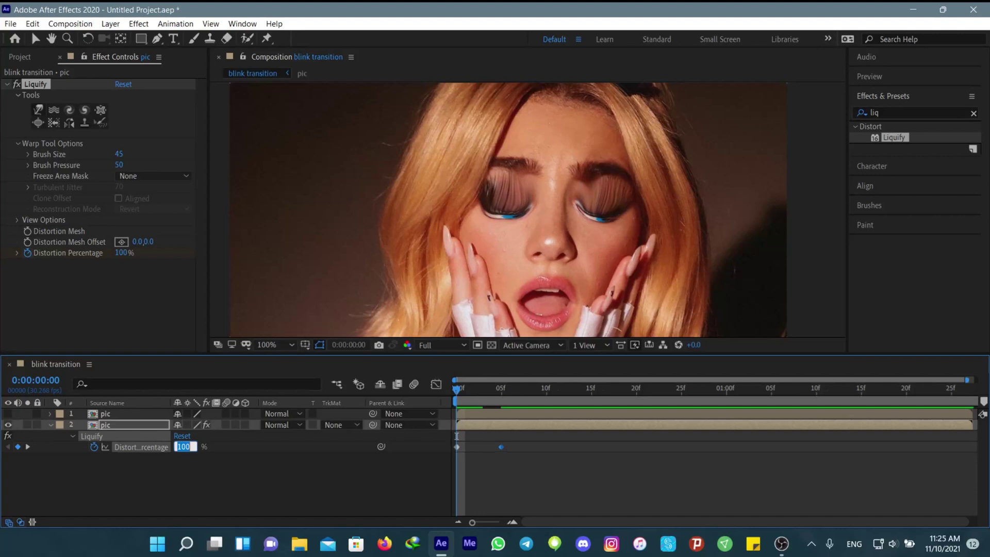
key("Return")
left_click_drag(456, 390, 501, 390)
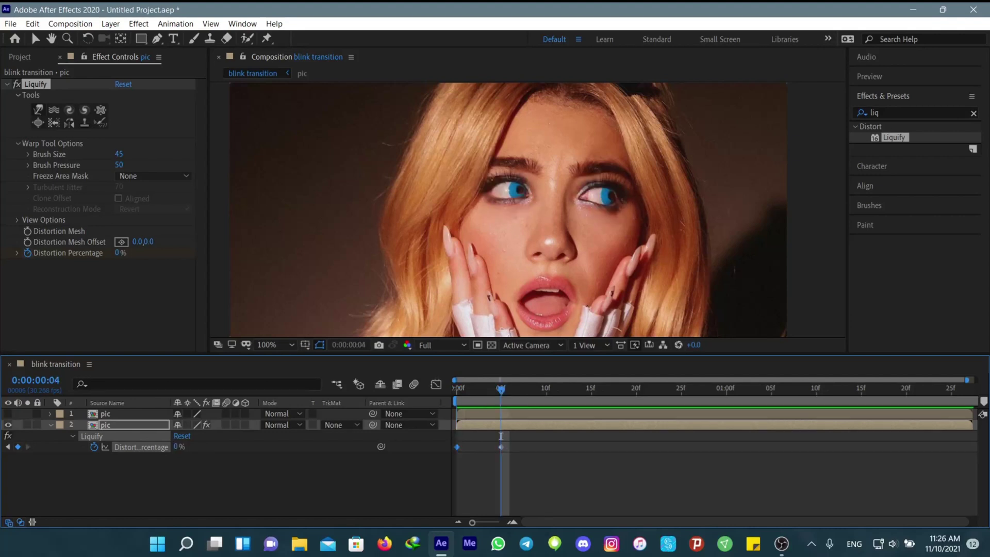
left_click_drag(177, 446, 267, 446)
left_click(182, 446)
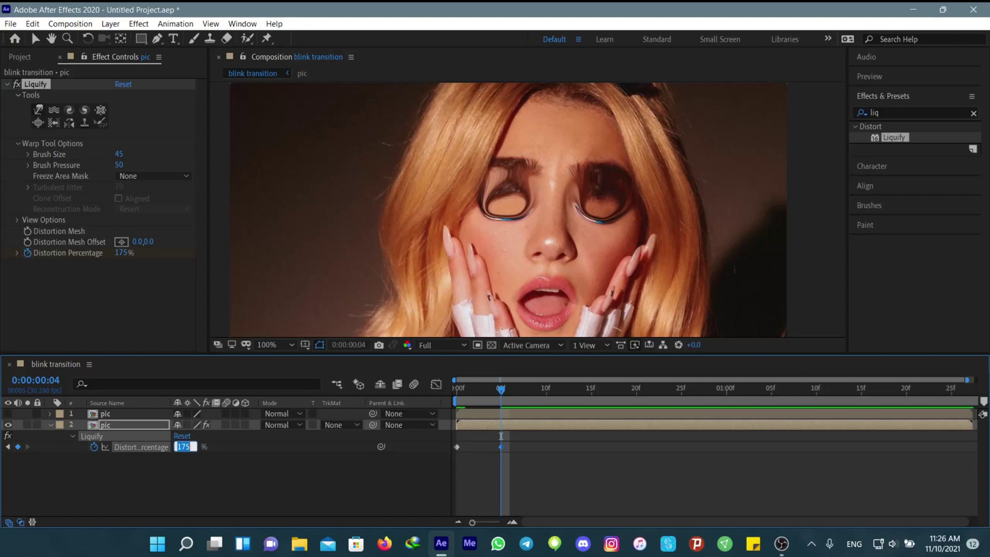
key("Return")
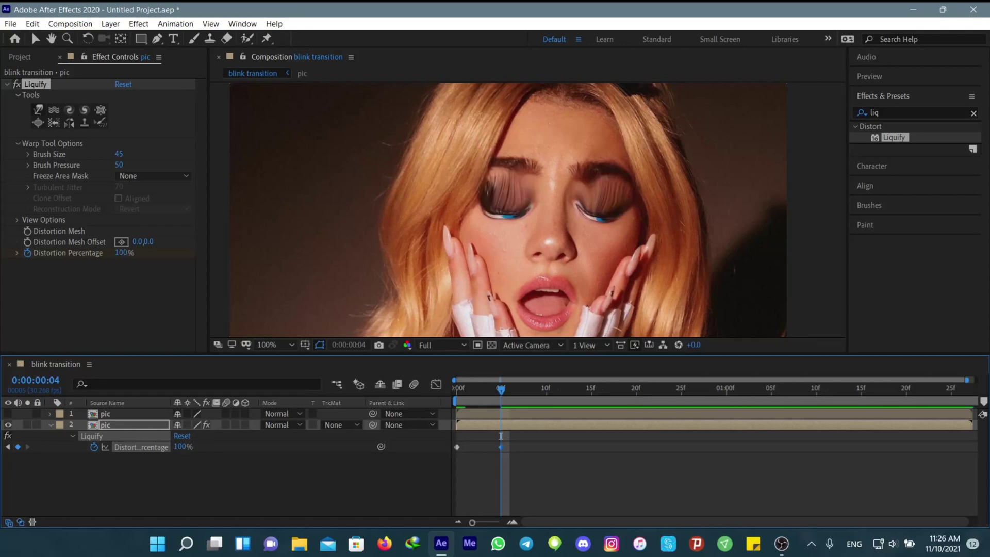
Step: Add a Distortion Percentage keyframe of 0% at 0:00:00:14
left_click_drag(500, 435, 590, 435)
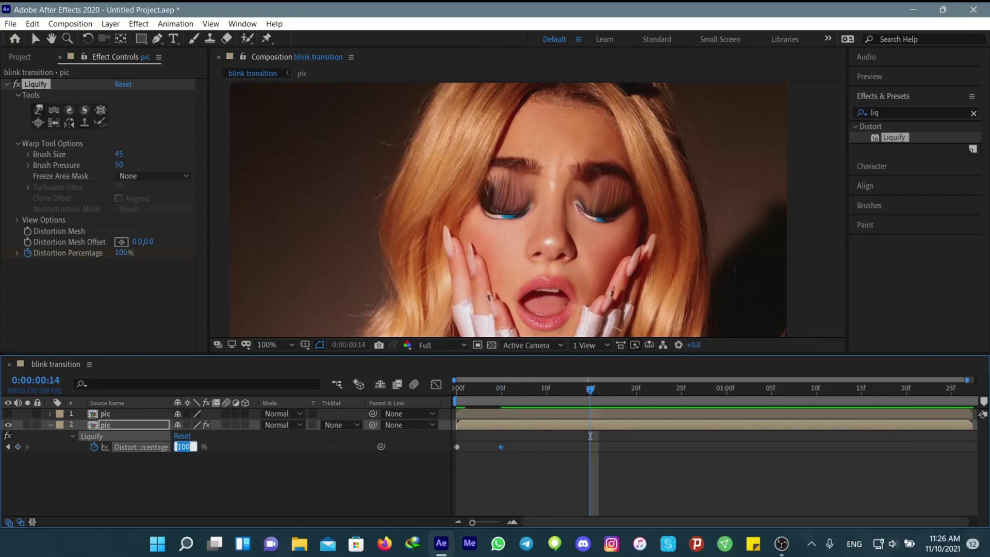
type("0")
key("Return")
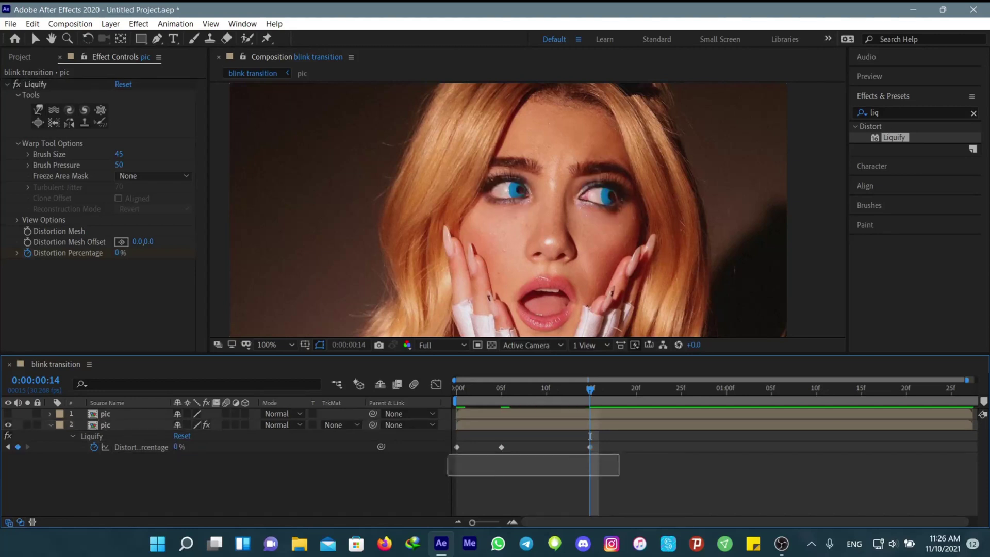
Step: Apply Easy Ease to all three Distortion Percentage keyframes
key("v")
right_click(457, 447)
mouse_move(510, 435)
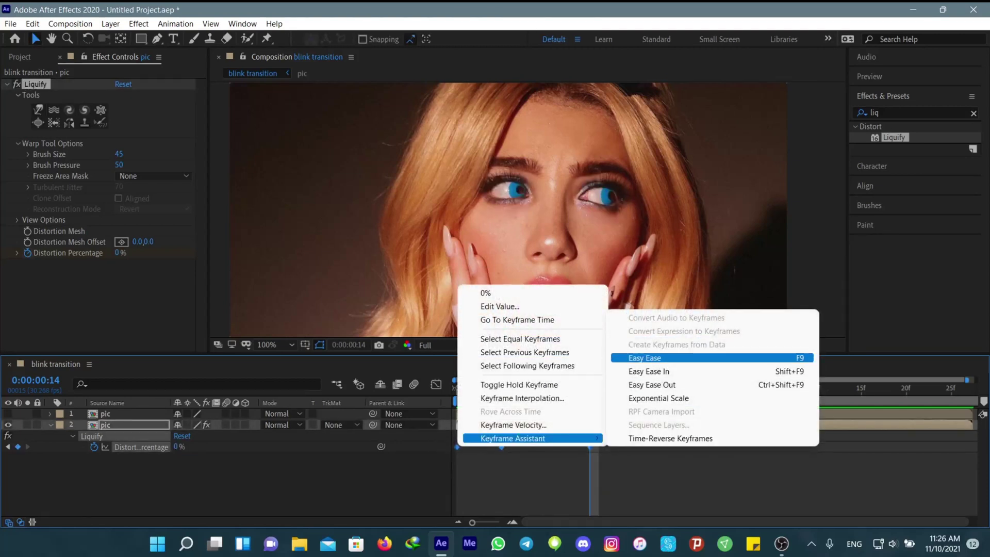
left_click(649, 357)
Step: Reshape the Distortion Percentage value graph to fall steeply right after the middle keyframe and ease gently into the last one
left_click(591, 436)
left_click_drag(610, 442, 454, 454)
left_click(436, 384)
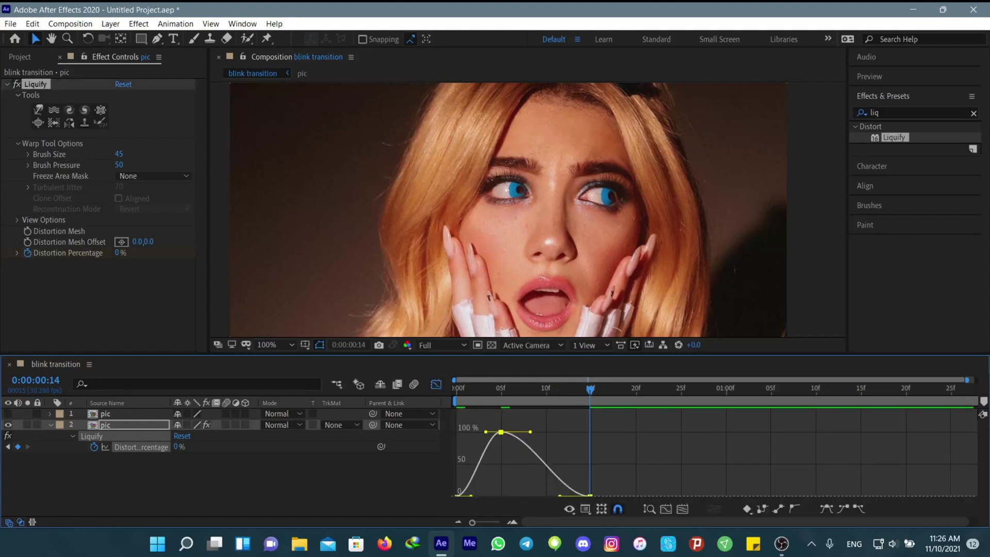
left_click_drag(530, 431, 522, 470)
scroll(559, 464, "down", 1)
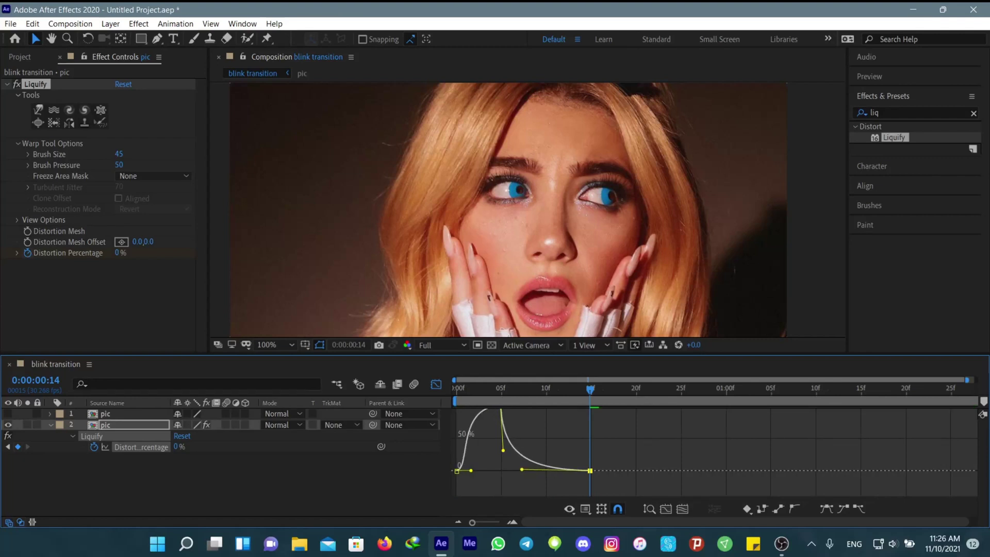
left_click(569, 509)
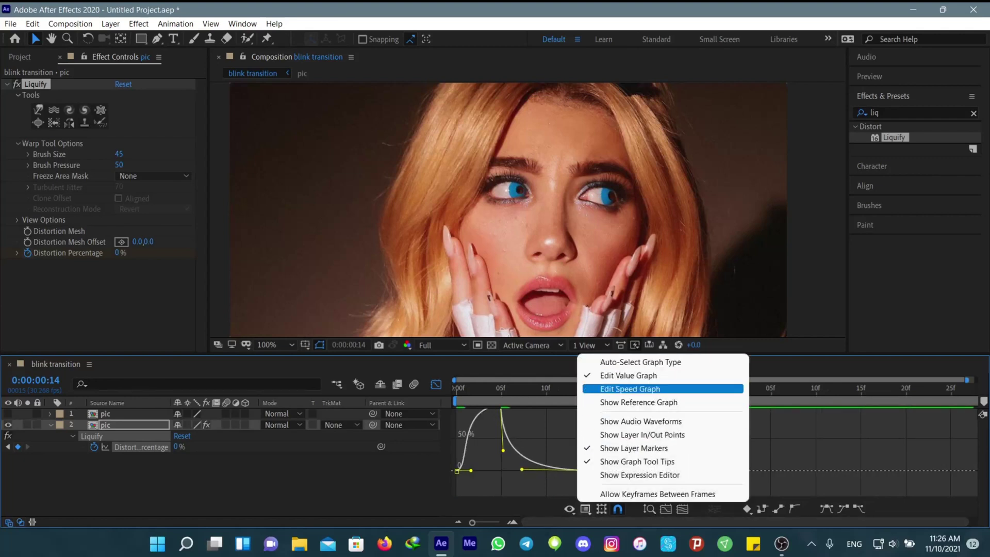
left_click(436, 385)
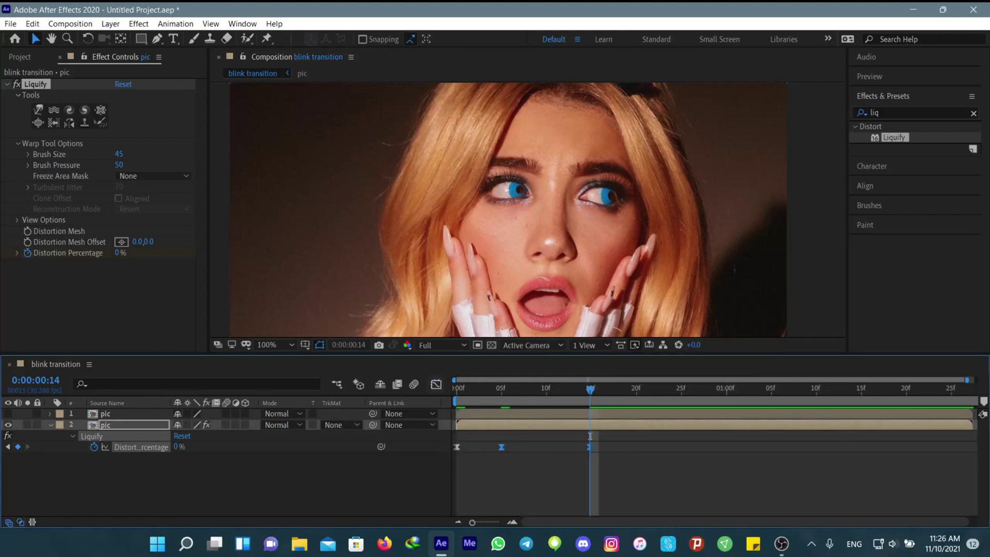
Step: Preview the blink animation and view the whole picture at 25% zoom
key("space")
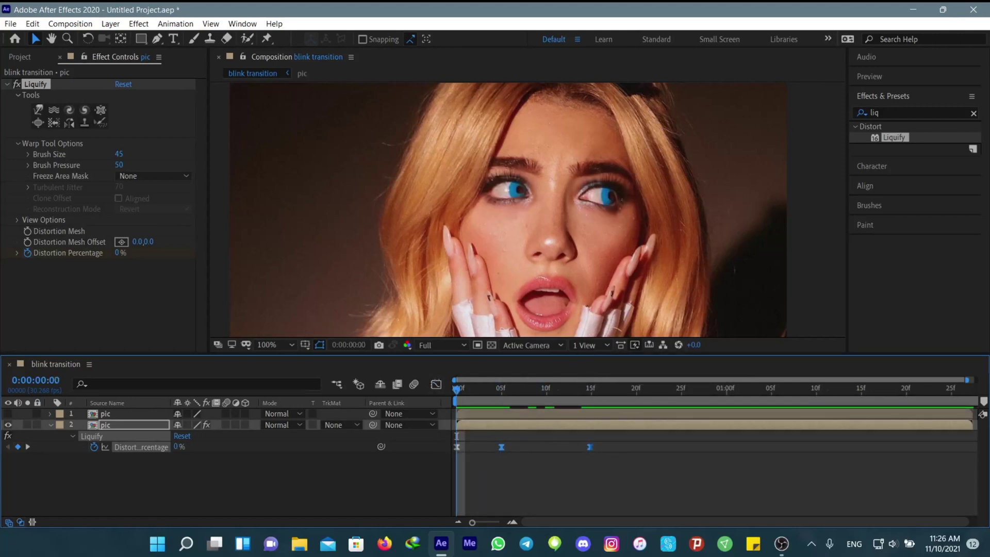
key("space")
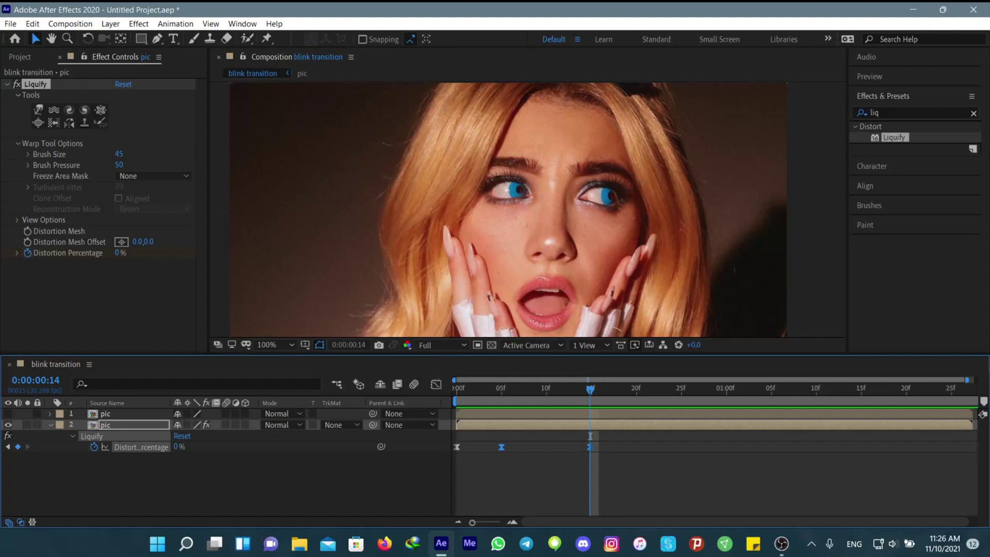
scroll(527, 210, "down", 3)
key("space")
left_click_drag(522, 226, 522, 210)
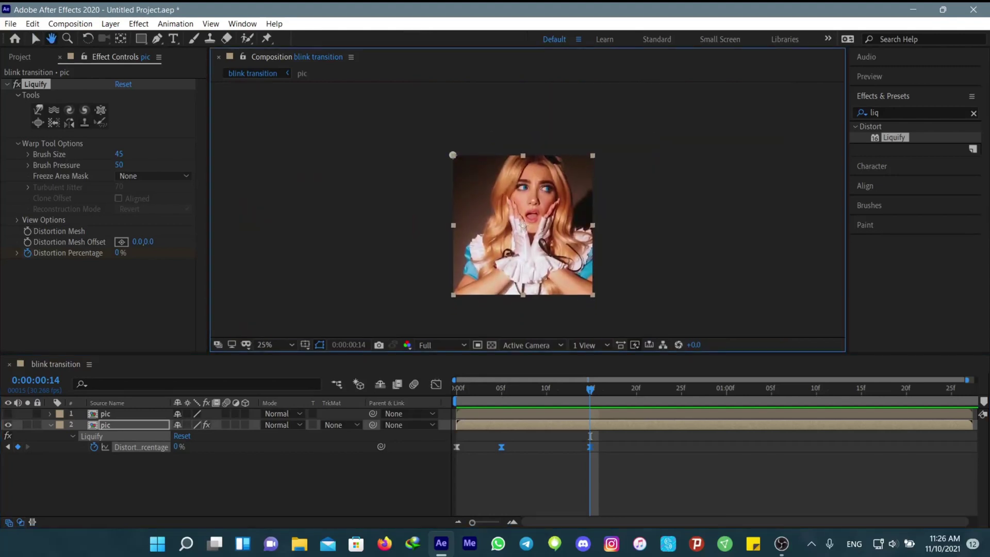
scroll(527, 210, "up", 1)
scroll(528, 210, "down", 1)
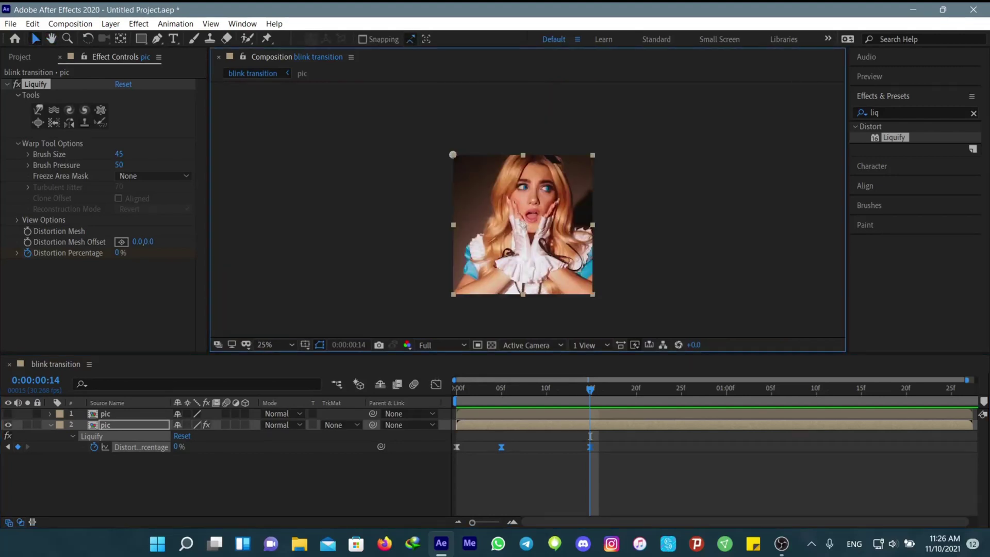
Step: Enable motion blur on the lower pic layer with the masked top layer shown, and set the preview resolution to Half
left_click(226, 425)
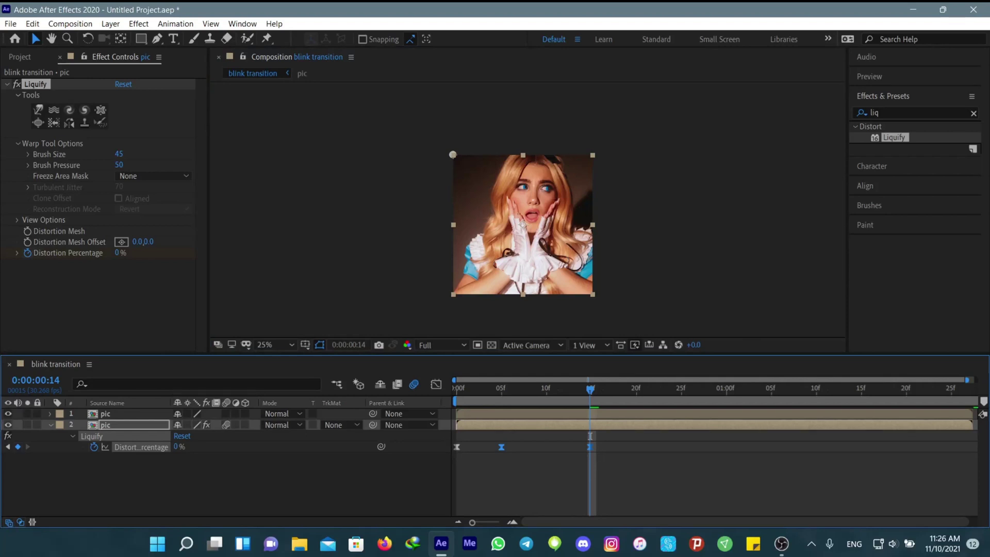
key("space")
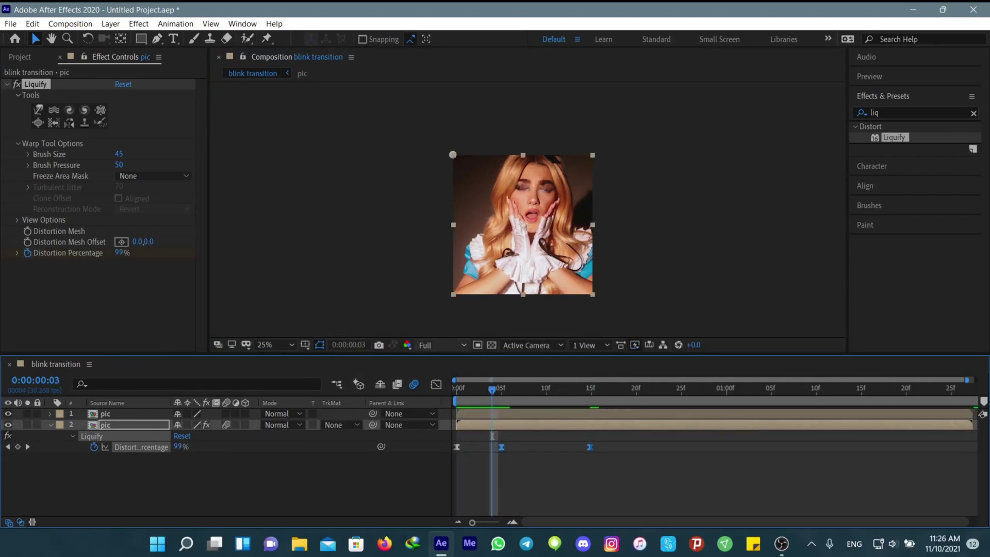
left_click(440, 345)
left_click(435, 389)
Step: Play back the blink animation from the start of the composition
key("space")
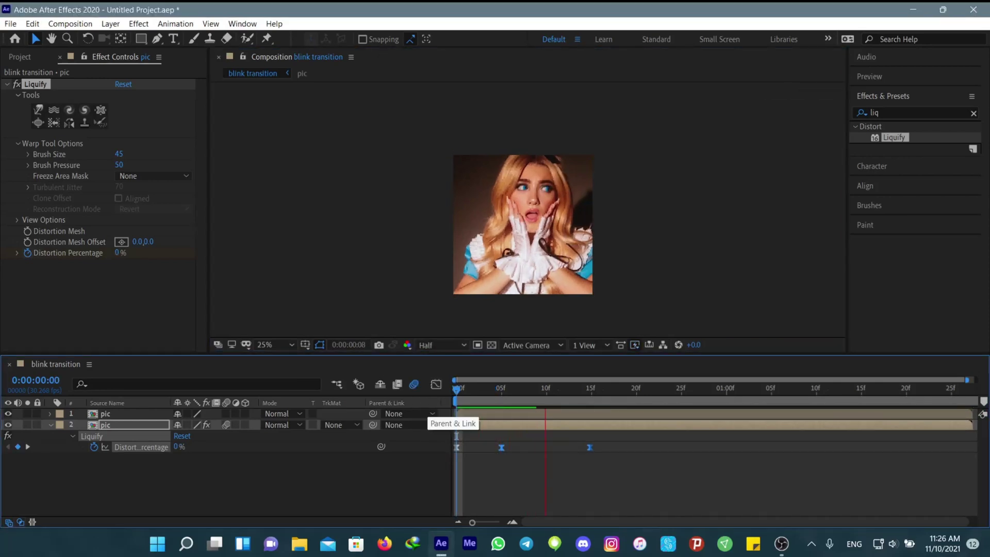
key("space")
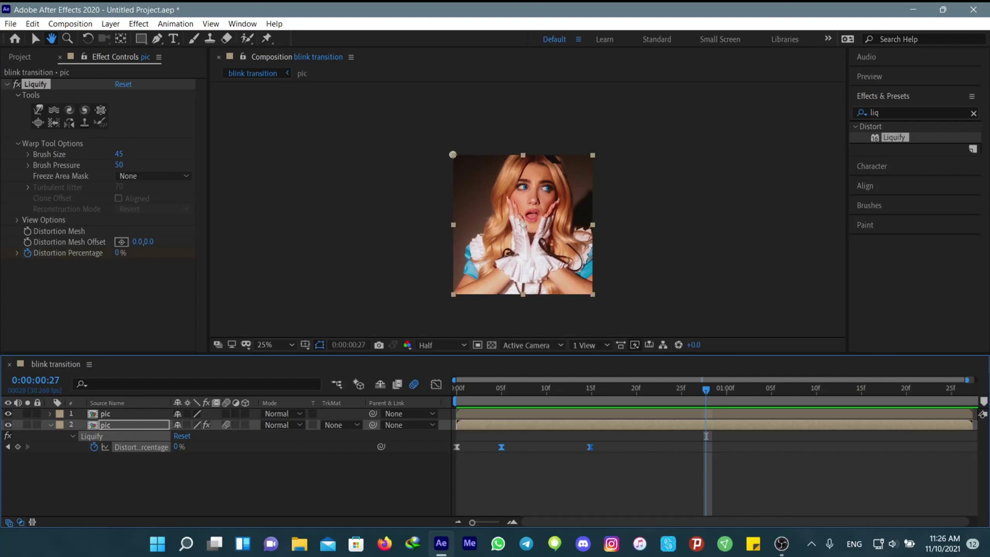
left_click_drag(707, 390, 456, 391)
key("space")
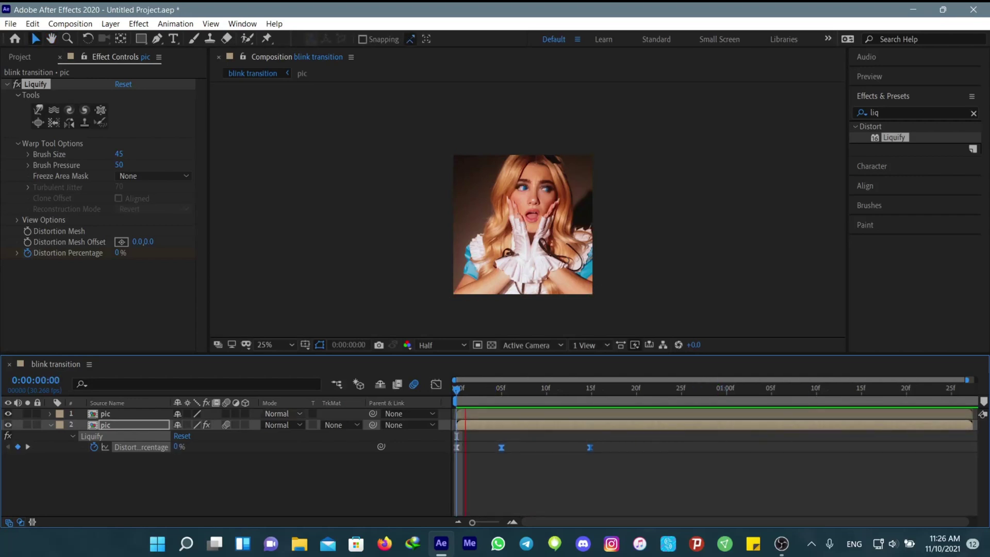
key("space")
Step: Adjust the upper points of Mask 2, below the eye on the picture's right side, to follow the lower eyelid
key("period")
key("period")
key("period")
key("period")
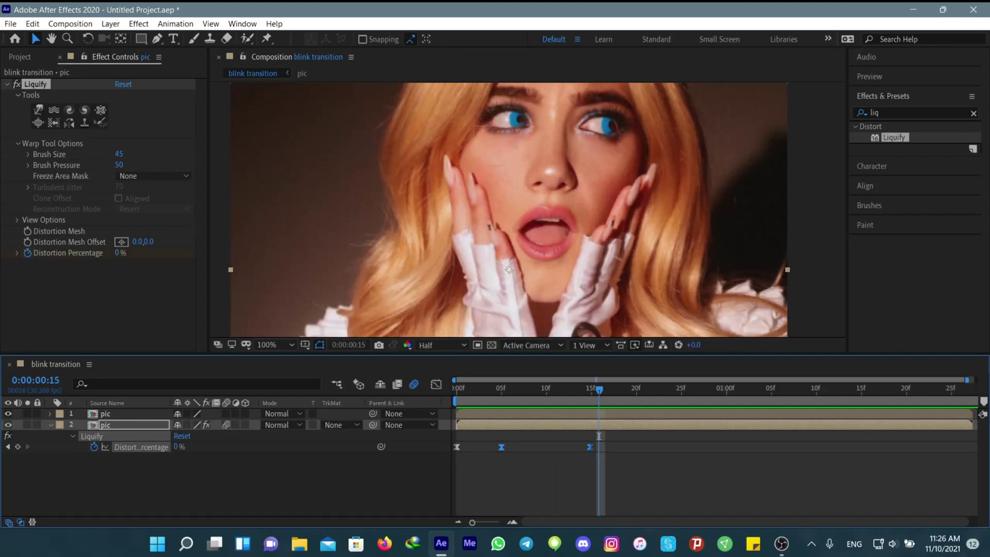
left_click(505, 147)
scroll(528, 209, "up", 1)
left_click_drag(530, 155, 518, 292)
left_click_drag(482, 194, 448, 181)
key("ctrl+z")
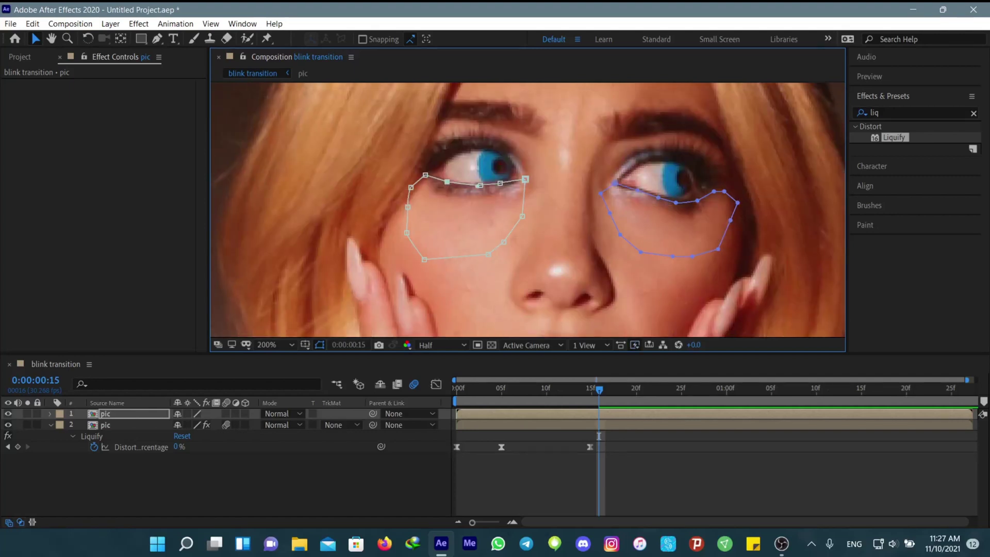
left_click(675, 203)
mouse_move(679, 202)
left_mouse_down()
mouse_move(709, 185)
mouse_move(673, 199)
left_mouse_up()
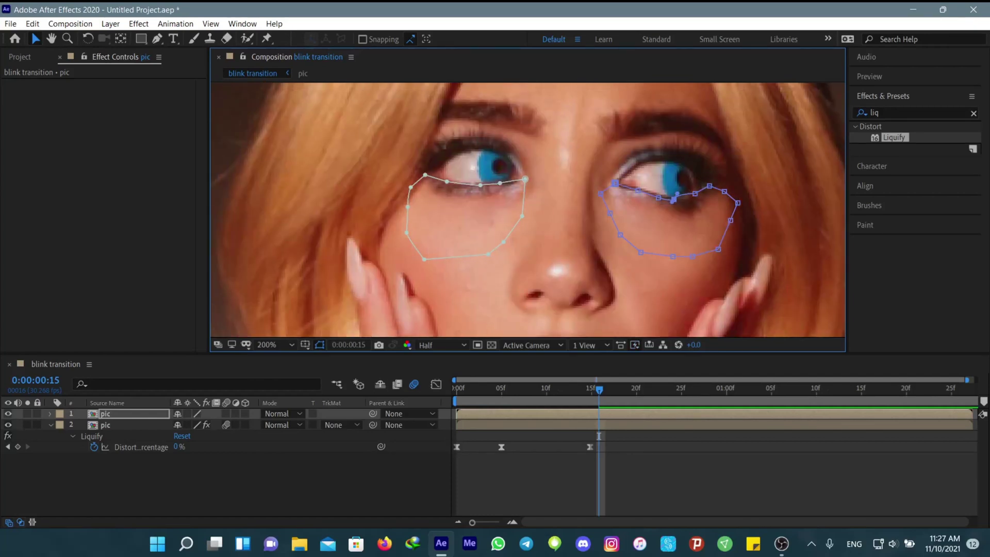
Step: Set the Mask Feather of Mask 1 and Mask 2 on the top pic layer to 5 pixels
left_click(134, 414)
key("f")
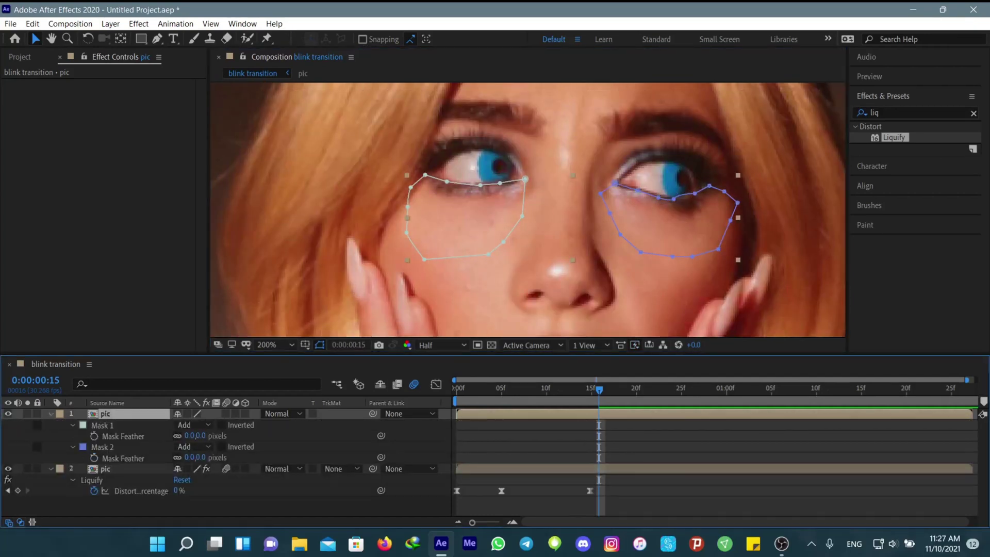
left_click(201, 457)
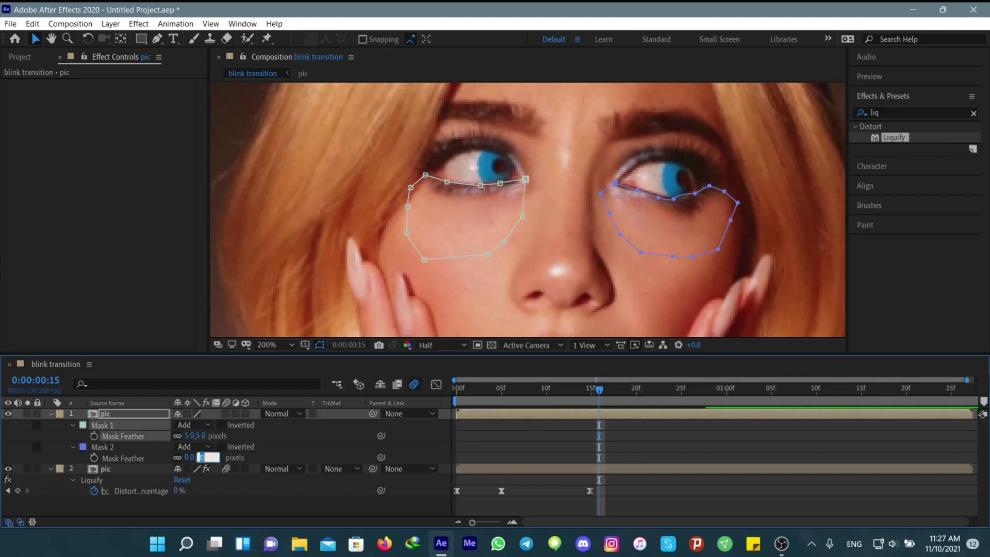
type("5")
left_click(226, 504)
Step: Collapse the top layer's mask properties and preview the blink with the whole picture in view at 25% zoom
scroll(526, 209, "down", 2)
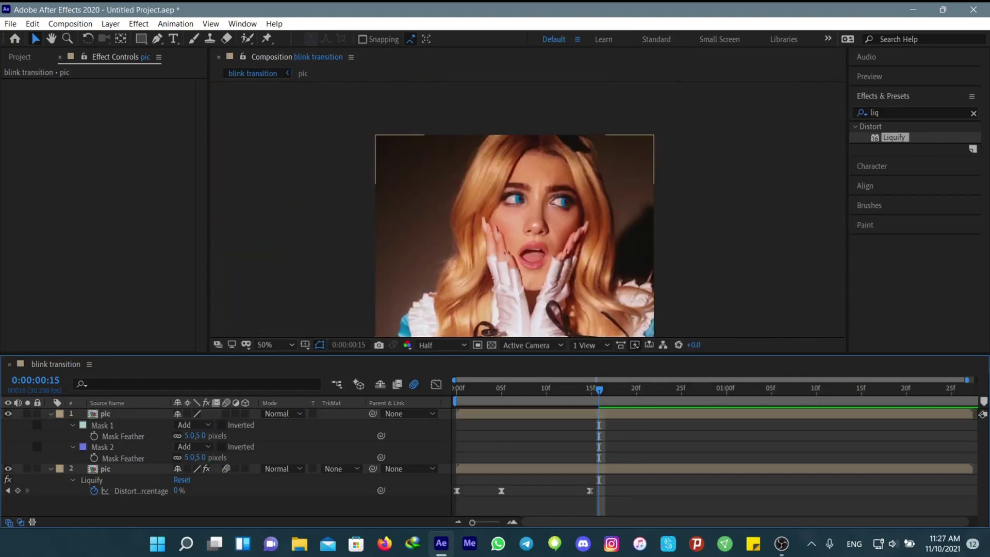
scroll(526, 210, "down", 2)
key("space")
left_click_drag(526, 217, 524, 194)
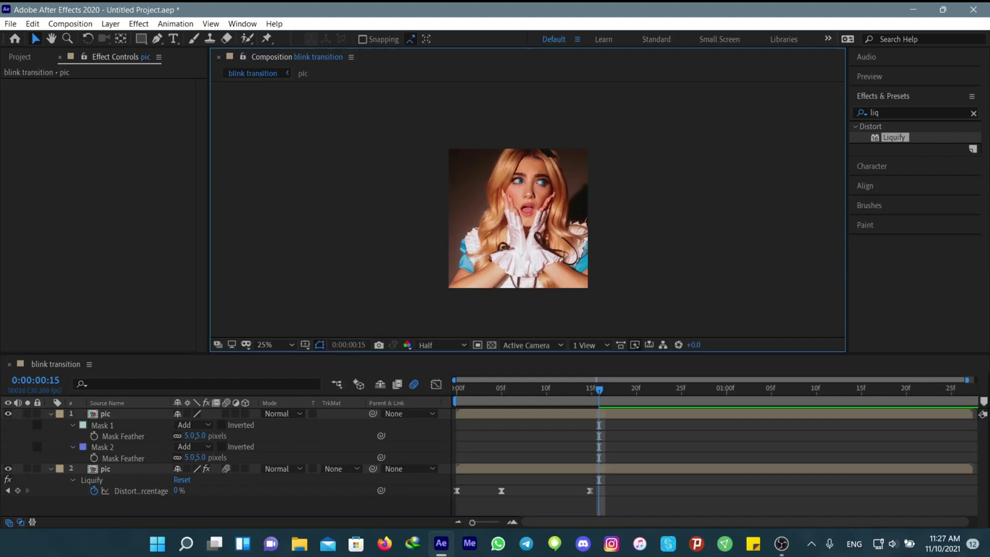
left_click(51, 414)
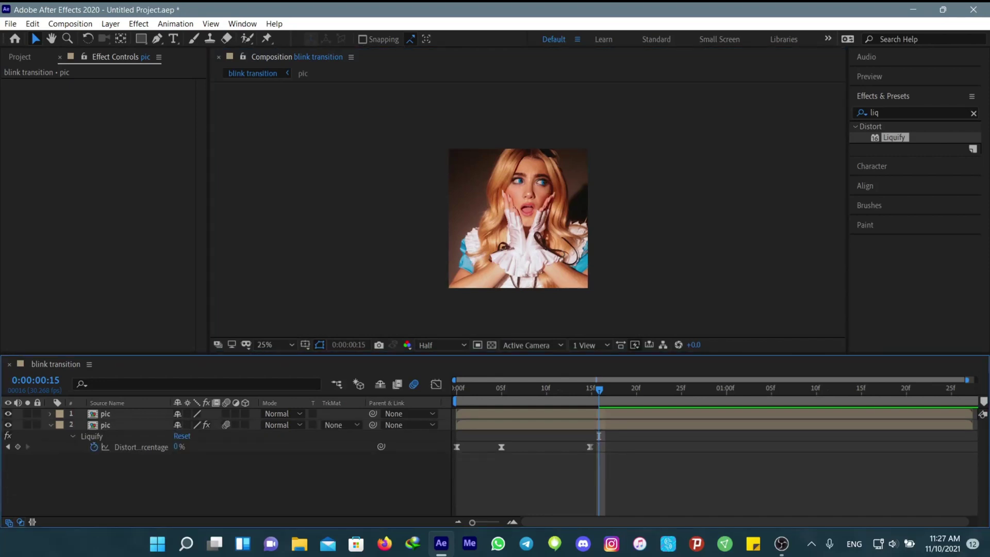
key("space")
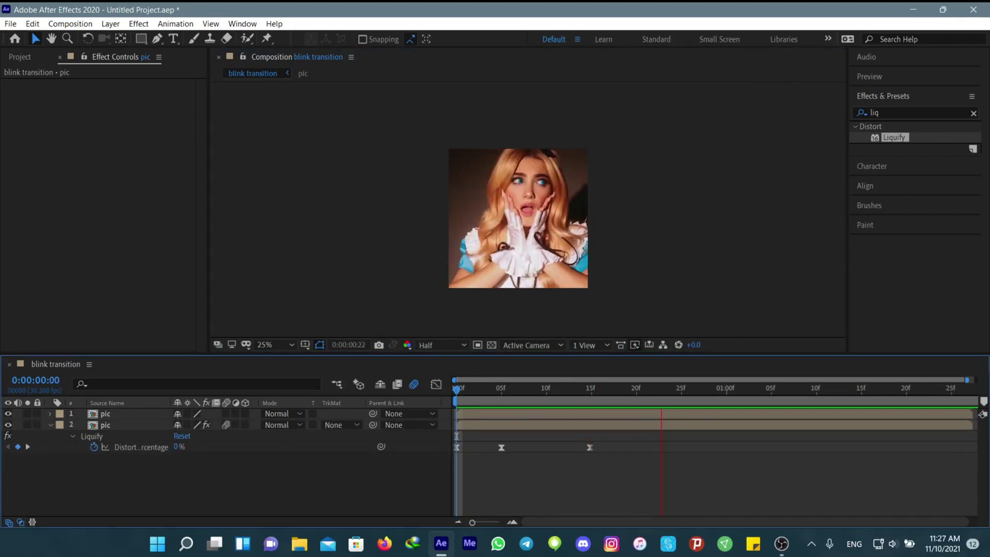
key("space")
Step: Copy the three Distortion Percentage keyframes and paste them at 0:00:00:22 and 0:00:01:11 to repeat the blink
mouse_move(452, 440)
left_mouse_down()
mouse_move(620, 468)
mouse_move(613, 481)
mouse_move(429, 437)
left_mouse_up()
key("ctrl+d")
key("ctrl+z")
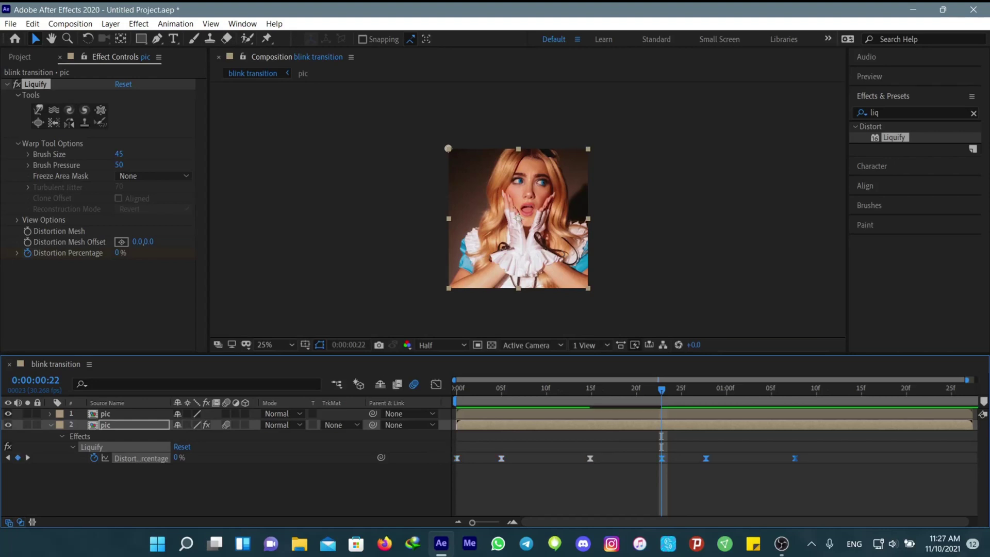
left_click_drag(661, 390, 804, 391)
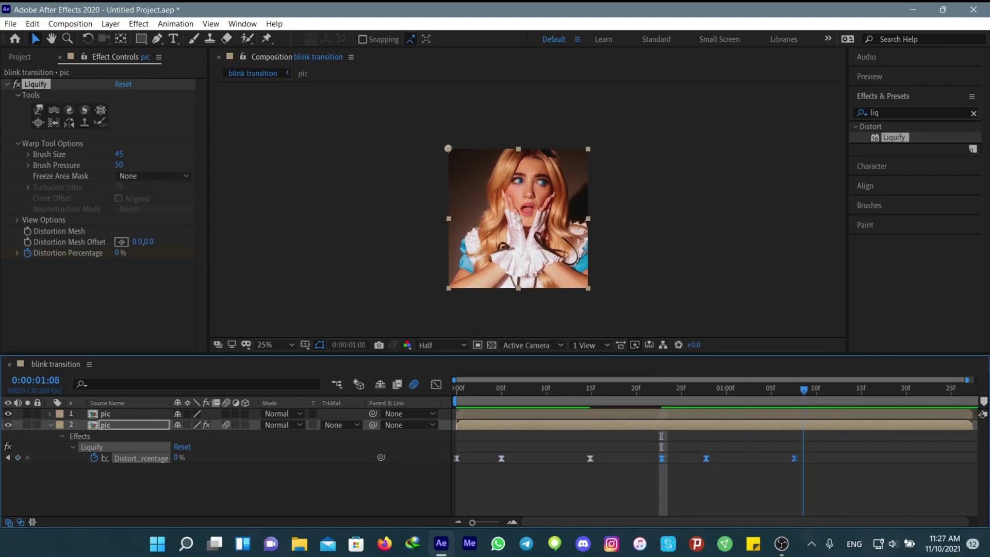
key("ctrl+v")
key("F2")
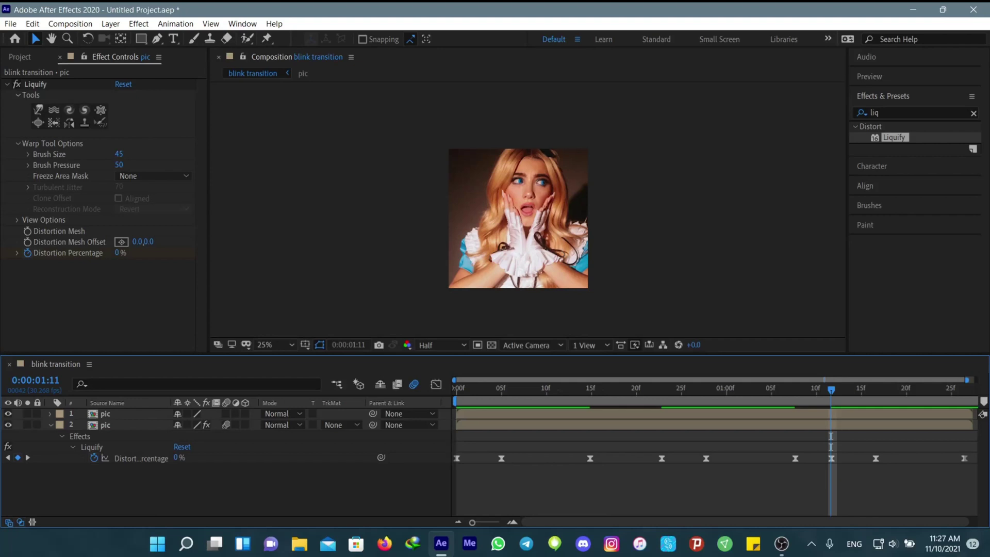